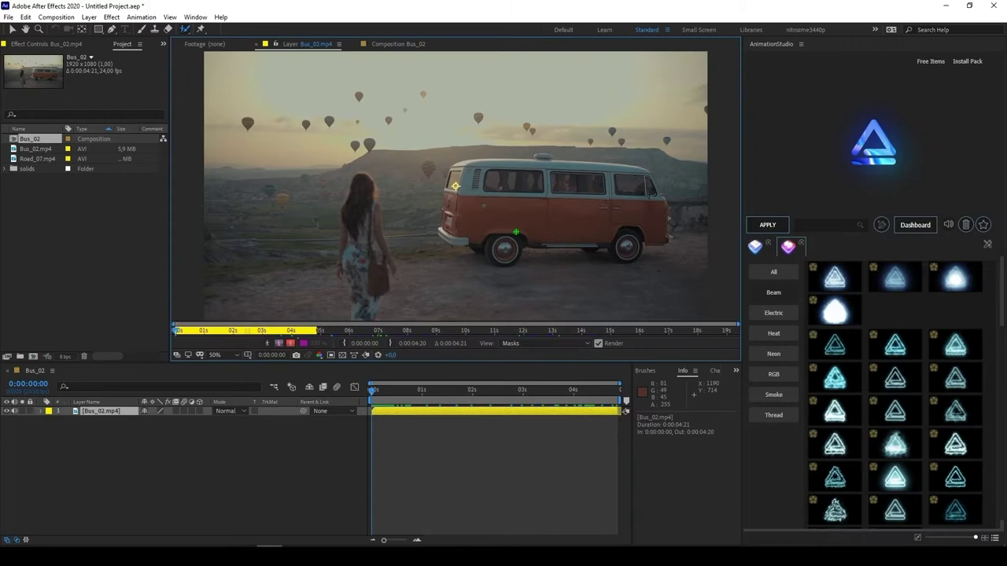
Show the Brushes settings, zoom the Bus_02.mp4 layer view to 100% and maximize it full-screen.
{"action": "left_click", "coordinate": [643, 371]}
{"action": "scroll", "coordinate": [469, 166], "scroll_direction": "up", "scroll_amount": 2}
{"action": "key", "text": "grave"}
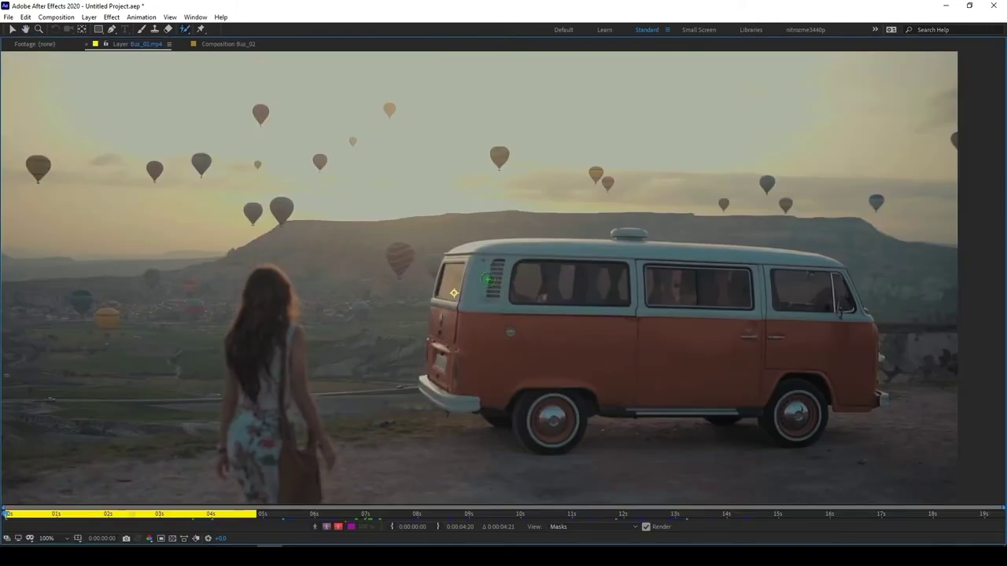
Roto-brush the bus body, rear wheel, bumper, rear and front windows and roof vent, then restore the normal view.
{"action": "left_click_drag", "start_coordinate": [469, 258], "coordinate": [555, 254]}
{"action": "left_click_drag", "start_coordinate": [833, 372], "coordinate": [832, 371]}
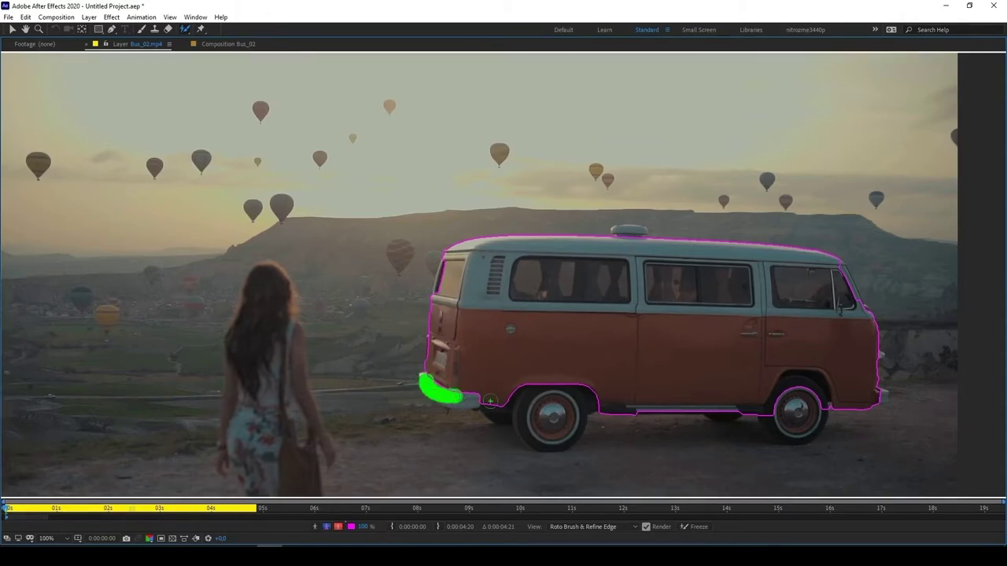
{"action": "left_click_drag", "start_coordinate": [815, 418], "coordinate": [830, 422]}
{"action": "left_click_drag", "start_coordinate": [863, 407], "coordinate": [870, 387]}
{"action": "left_click", "coordinate": [852, 300]}
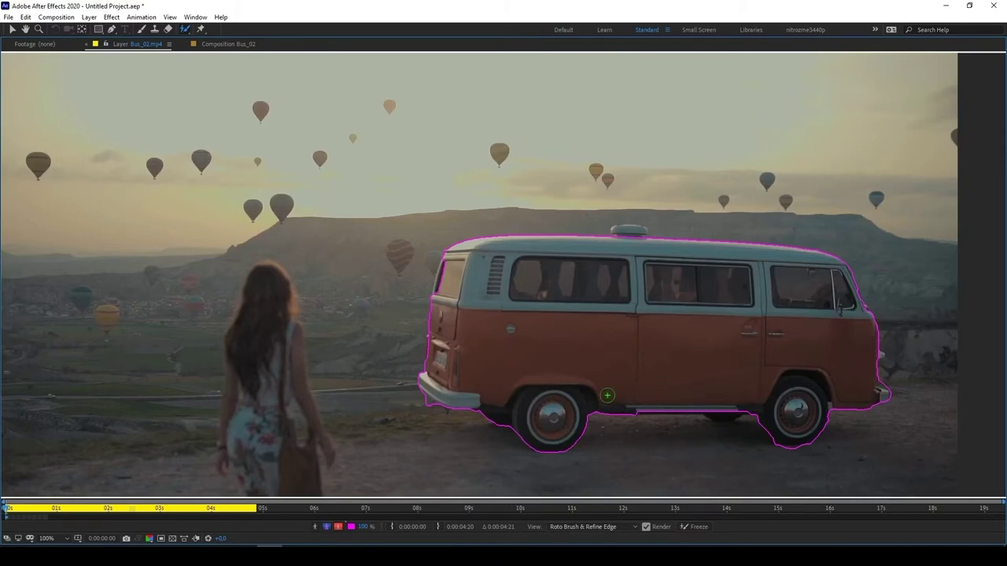
{"action": "left_click_drag", "start_coordinate": [440, 285], "coordinate": [442, 286]}
{"action": "left_click_drag", "start_coordinate": [630, 233], "coordinate": [631, 234]}
{"action": "key", "text": "grave"}
{"action": "scroll", "coordinate": [291, 240], "scroll_direction": "down", "scroll_amount": 2}
Drag the Layer panel playhead to the clip's end so the bus segmentation propagates through all frames.
{"action": "left_click_drag", "start_coordinate": [180, 328], "coordinate": [319, 325]}
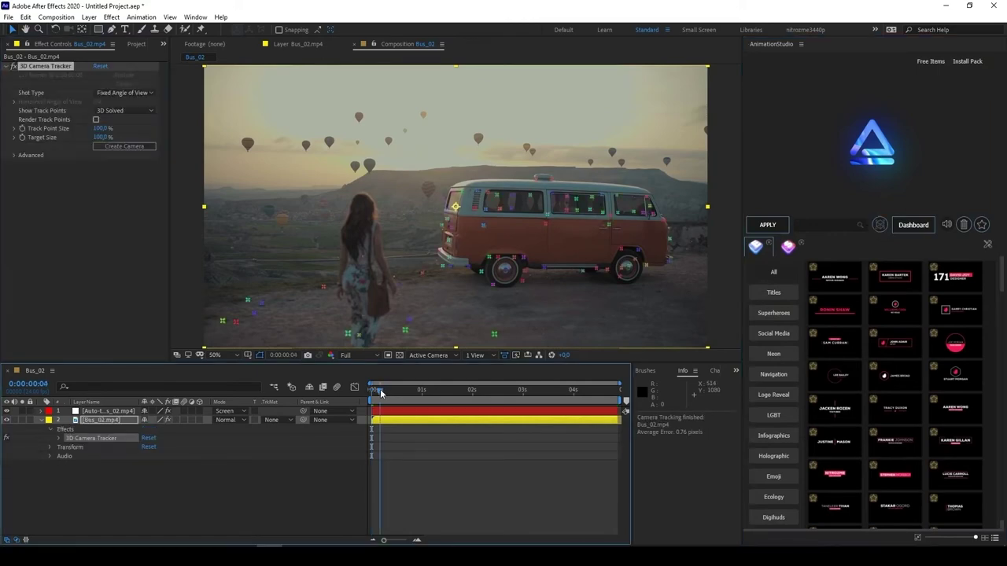
Apply Track Camera to Bus_02.mp4 and scrub the solved footage to review the track.
{"action": "left_click", "coordinate": [410, 390]}
{"action": "left_click_drag", "start_coordinate": [438, 393], "coordinate": [372, 392]}
Create a null and camera from a chosen track point and select Track Null 1.
{"action": "right_click", "coordinate": [546, 227]}
{"action": "left_click", "coordinate": [575, 252]}
{"action": "left_click", "coordinate": [112, 411]}
Apply the Neon 13 text preset from AnimationStudio and scale it up onto the van.
{"action": "left_click", "coordinate": [774, 456]}
{"action": "scroll", "coordinate": [775, 449], "scroll_direction": "down", "scroll_amount": 1}
{"action": "left_click", "coordinate": [773, 301]}
{"action": "left_click", "coordinate": [834, 385]}
{"action": "left_click", "coordinate": [767, 225]}
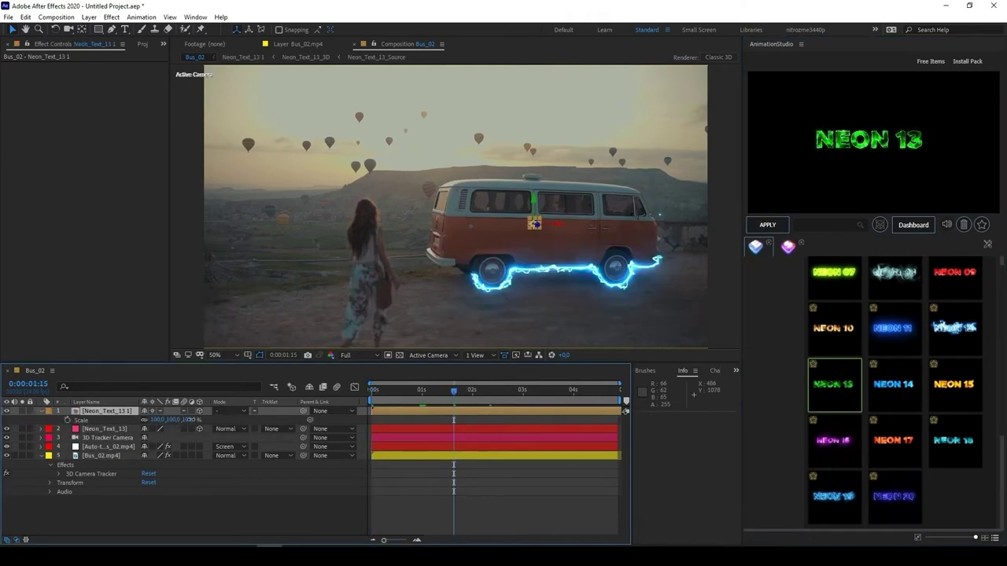
{"action": "left_click_drag", "start_coordinate": [167, 419], "coordinate": [586, 382]}
Turn on Wall Shadow in the SHADOW CONTROLLER and move the NEON 13 text lower on the van.
{"action": "double_click", "coordinate": [125, 412]}
{"action": "left_click", "coordinate": [407, 45]}
{"action": "left_click", "coordinate": [113, 412]}
{"action": "left_click", "coordinate": [95, 94]}
{"action": "left_click", "coordinate": [96, 75]}
{"action": "left_click_drag", "start_coordinate": [534, 205], "coordinate": [533, 227]}
{"action": "left_click", "coordinate": [110, 411]}
Adjust the wall shadow: shift its position, distance 0, move it left to 494, tweak opacity and add blur.
{"action": "mouse_move", "coordinate": [131, 164]}
{"action": "left_mouse_down"}
{"action": "mouse_move", "coordinate": [91, 151]}
{"action": "mouse_move", "coordinate": [180, 148]}
{"action": "mouse_move", "coordinate": [133, 152]}
{"action": "left_mouse_up"}
{"action": "type", "text": "0"}
{"action": "key", "text": "Return"}
{"action": "left_click_drag", "start_coordinate": [117, 163], "coordinate": [60, 170]}
{"action": "left_click_drag", "start_coordinate": [100, 110], "coordinate": [94, 110]}
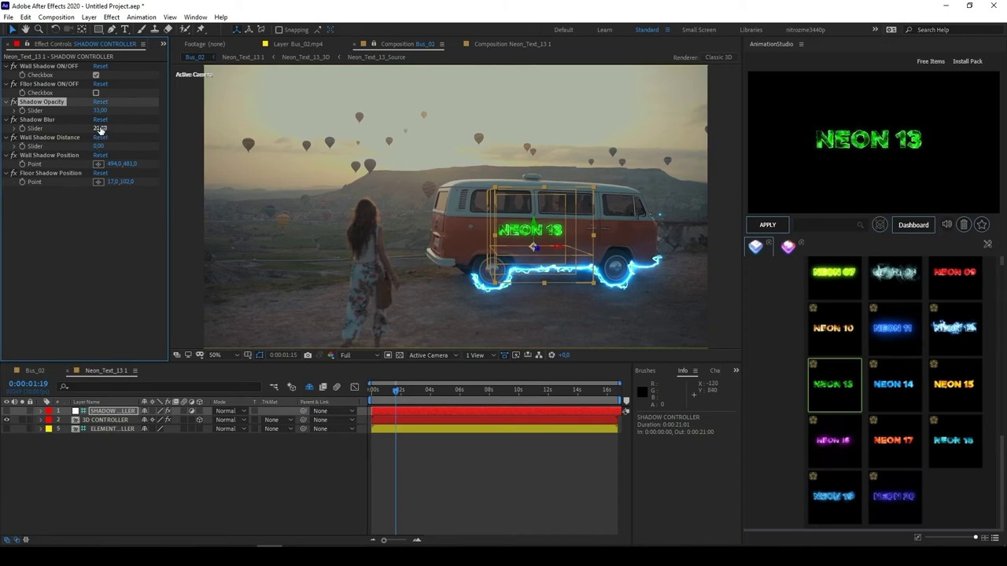
{"action": "left_click_drag", "start_coordinate": [100, 129], "coordinate": [143, 134]}
{"action": "left_click", "coordinate": [222, 452]}
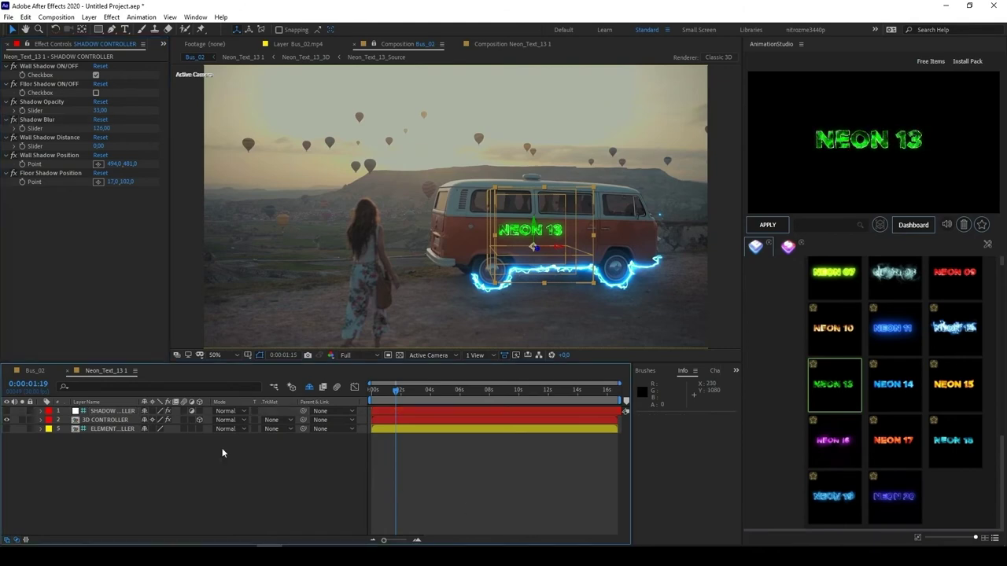
Retype the neon text in its precomp as 'HLKBUS', then scale it up and nudge it into place.
{"action": "double_click", "coordinate": [100, 431]}
{"action": "left_click", "coordinate": [100, 420]}
{"action": "type", "text": "HLKBUS"}
{"action": "key", "text": "KP_Enter"}
{"action": "key", "text": "v"}
{"action": "left_click_drag", "start_coordinate": [559, 218], "coordinate": [604, 220]}
{"action": "left_click_drag", "start_coordinate": [435, 211], "coordinate": [439, 211]}
{"action": "key", "text": "shift+Left"}
Check the neon text at a later frame, return to Bus_02 and preview the composite animation.
{"action": "left_click_drag", "start_coordinate": [436, 402], "coordinate": [498, 401]}
{"action": "left_click", "coordinate": [108, 412]}
{"action": "left_click", "coordinate": [60, 373]}
{"action": "left_click", "coordinate": [488, 518]}
{"action": "key", "text": "space"}
Create a new tracked null from a 3D Camera Tracker point and select Track Null 1.
{"action": "left_click", "coordinate": [101, 455]}
{"action": "left_click", "coordinate": [53, 67]}
{"action": "right_click", "coordinate": [323, 288]}
{"action": "left_click", "coordinate": [367, 318]}
{"action": "left_click", "coordinate": [107, 412]}
Apply the Data infographic preset, enlarge it to 1567% and play back the composition.
{"action": "left_click", "coordinate": [784, 252]}
{"action": "left_click", "coordinate": [767, 226]}
{"action": "left_click", "coordinate": [443, 402]}
{"action": "key", "text": "space"}
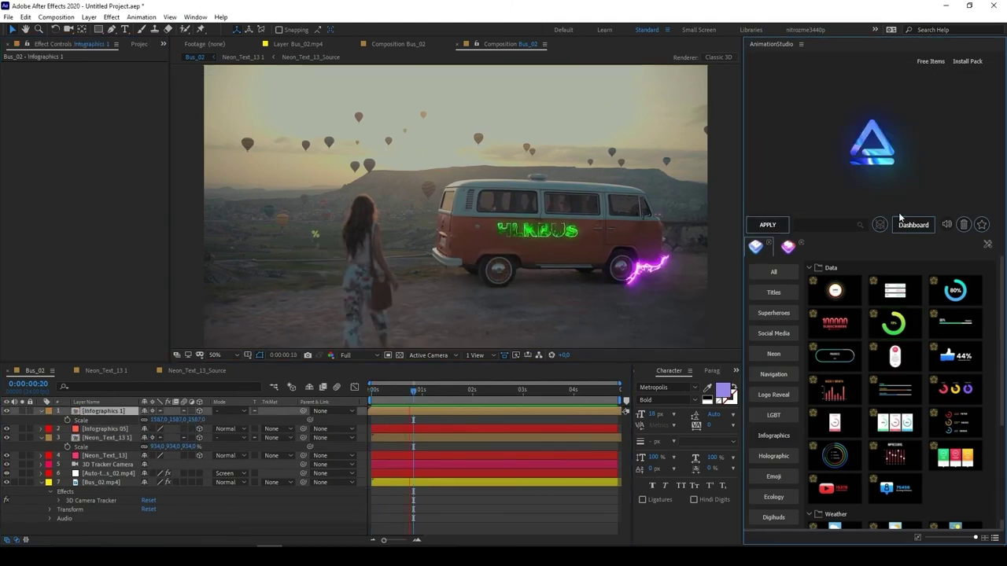